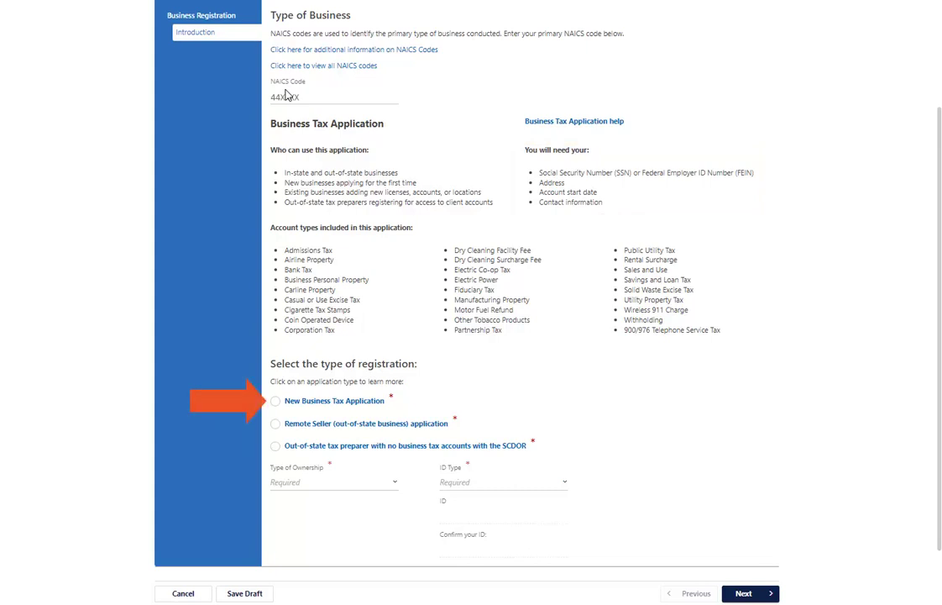
Choose New Business Tax Application, enter Corporation ownership, the FEIN and legal name MYDORWAY SAMPLE CORPORATION, and continue.
{"action": "left_click", "coordinate": [275, 401]}
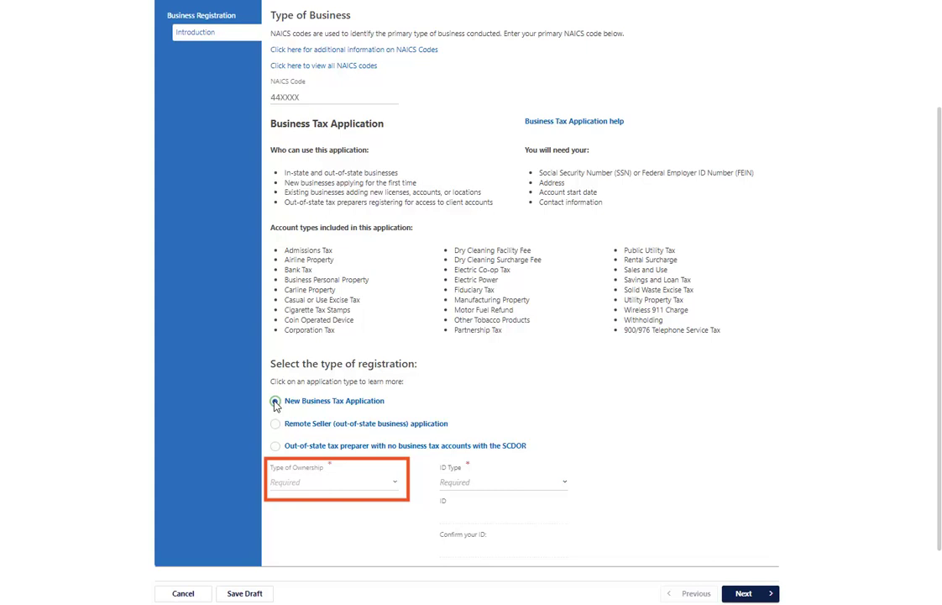
{"action": "left_click", "coordinate": [323, 485]}
{"action": "left_click", "coordinate": [322, 508]}
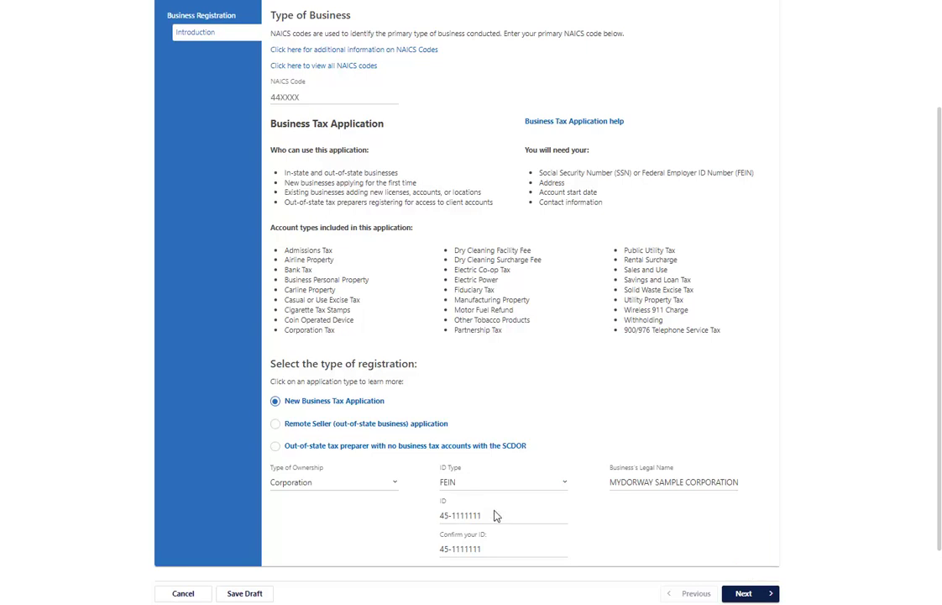
{"action": "left_click", "coordinate": [745, 594]}
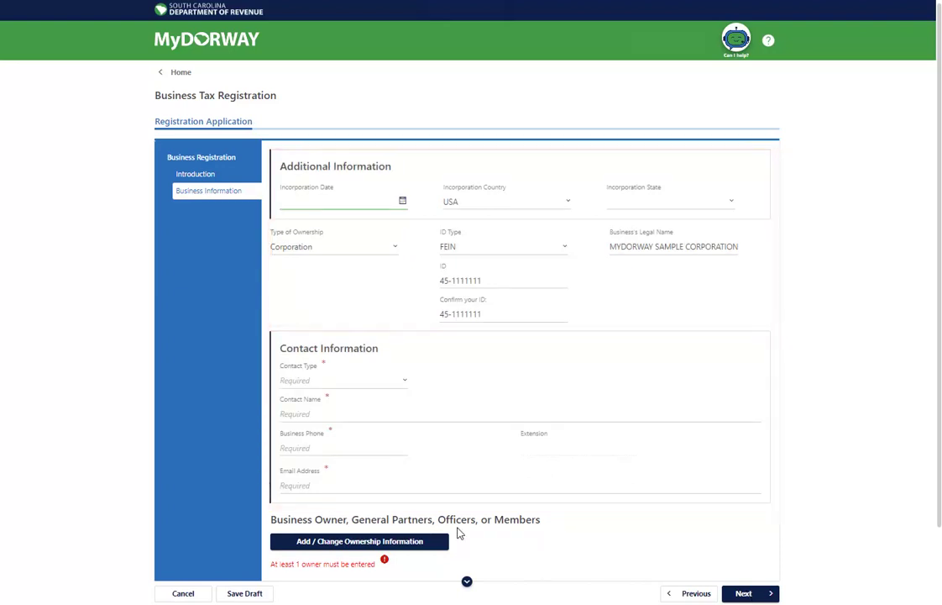
Enter incorporation date 01-Mar-202X in South Carolina, USA, and an Owner contact with contact name, business phone and email address.
{"action": "left_click", "coordinate": [362, 382]}
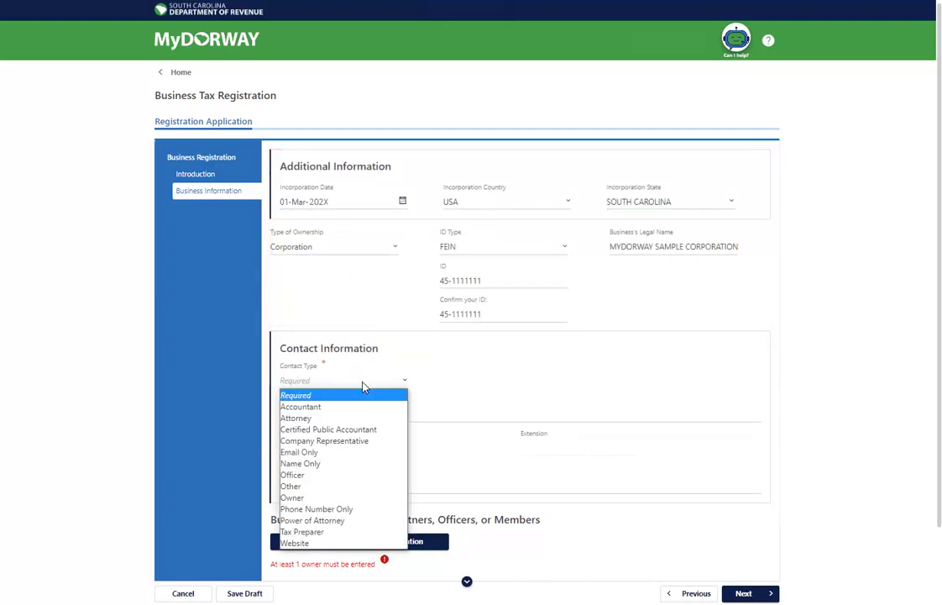
{"action": "left_click", "coordinate": [312, 498]}
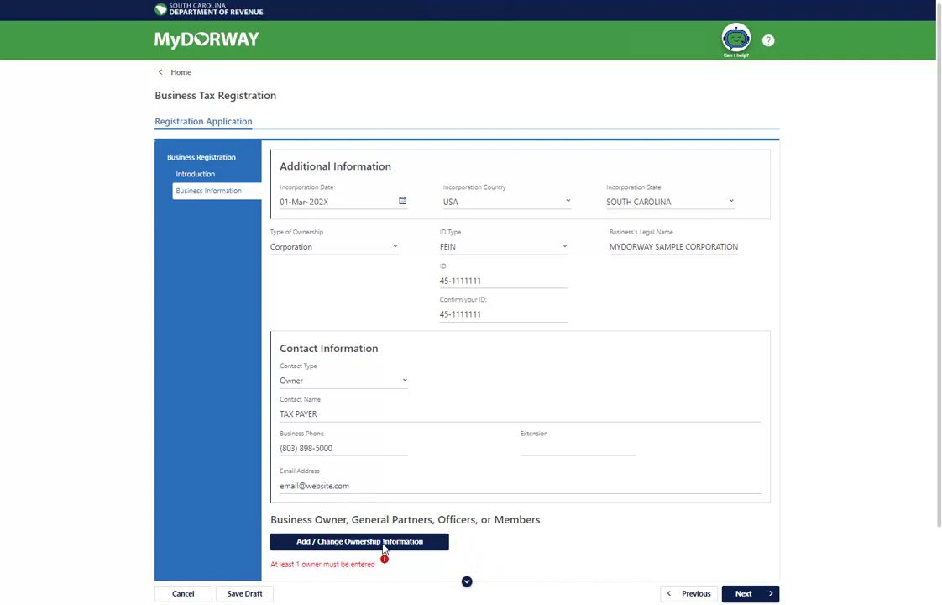
Add a business owner with ID type SSN, the ID number, name, title OWNER and 100.00 % ownership, and continue to the location addresses.
{"action": "left_click", "coordinate": [420, 541]}
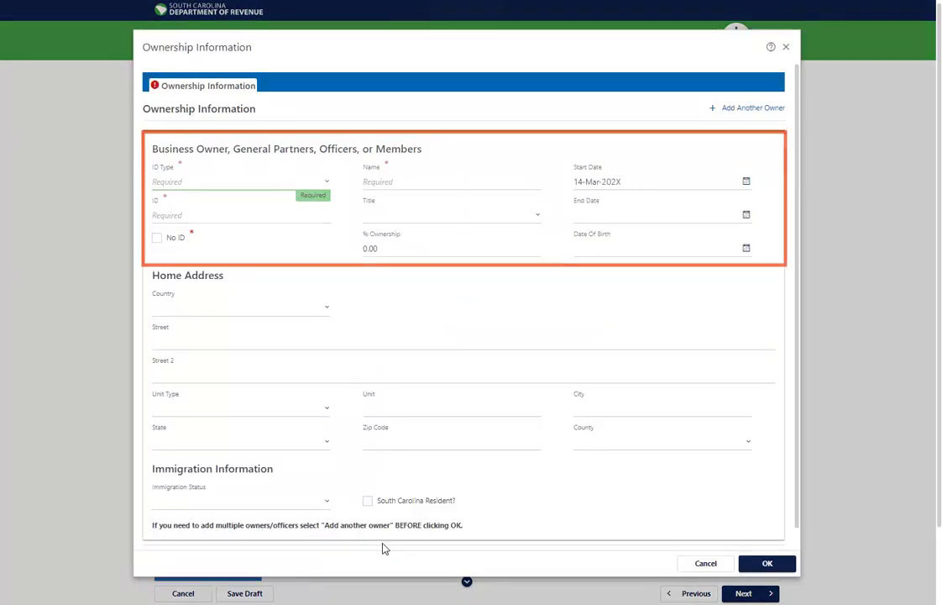
{"action": "left_click", "coordinate": [215, 182]}
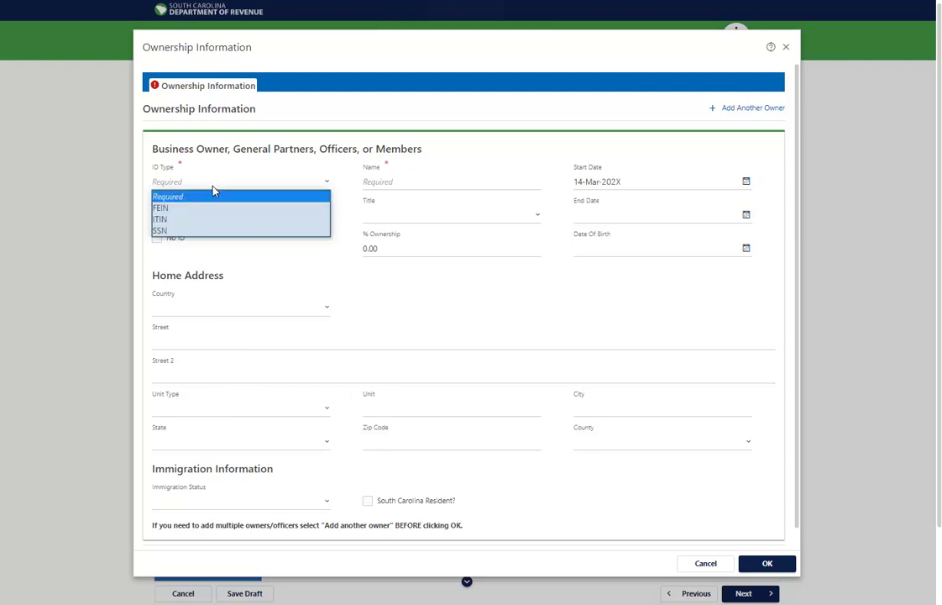
{"action": "left_click", "coordinate": [210, 230]}
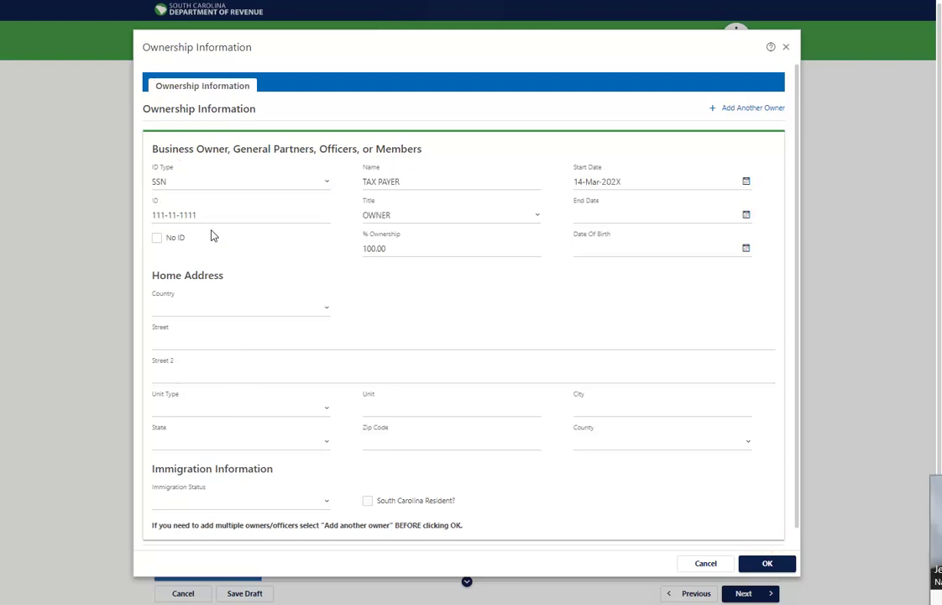
{"action": "left_click", "coordinate": [778, 568]}
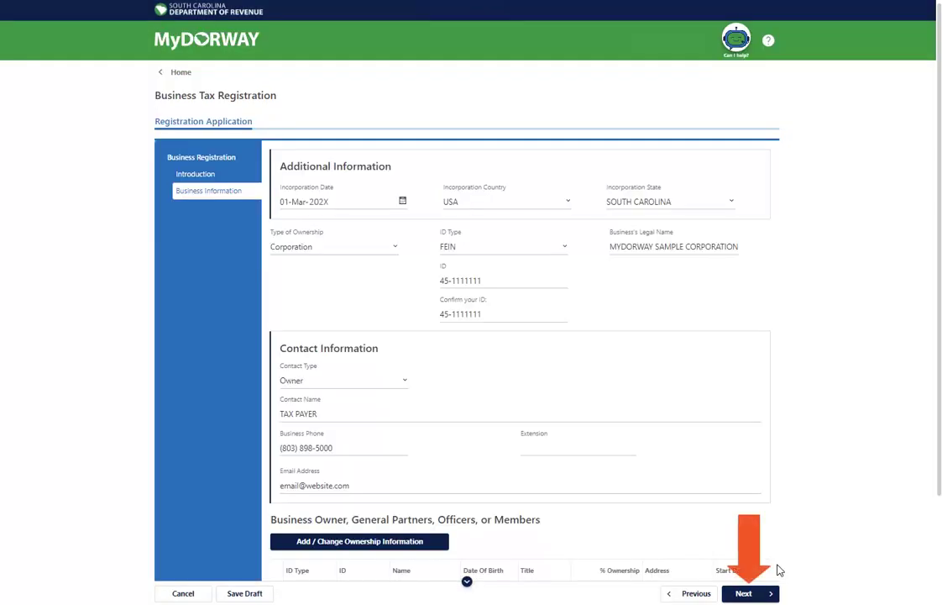
{"action": "left_click", "coordinate": [744, 593]}
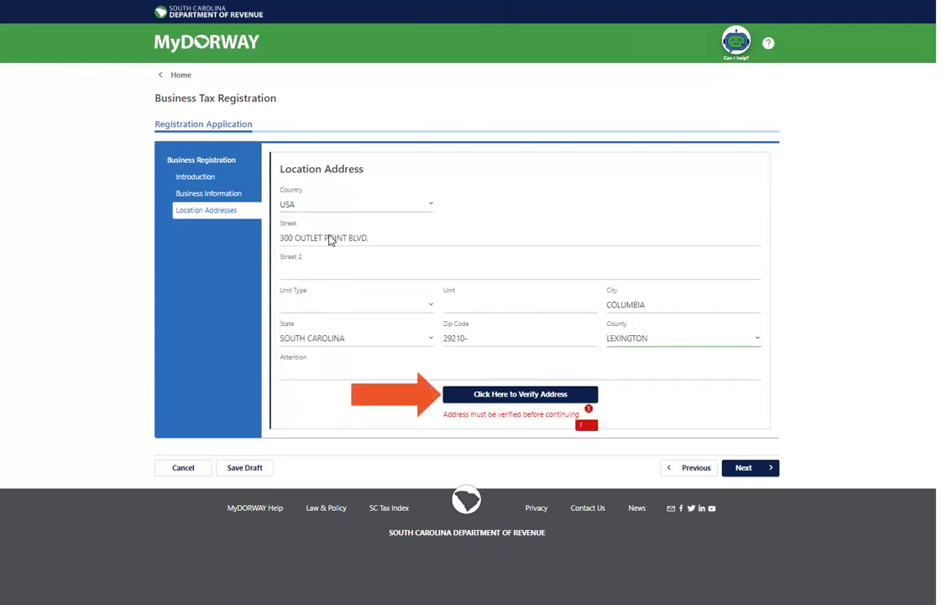
Verify the entered location address, save its verified version, and use the same address for mailing.
{"action": "left_click", "coordinate": [499, 394]}
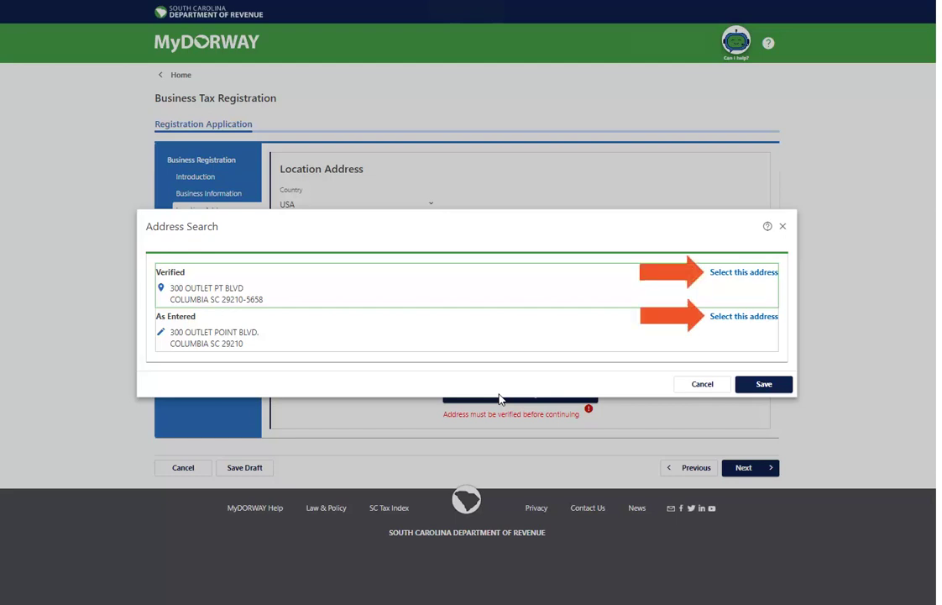
{"action": "left_click", "coordinate": [727, 273]}
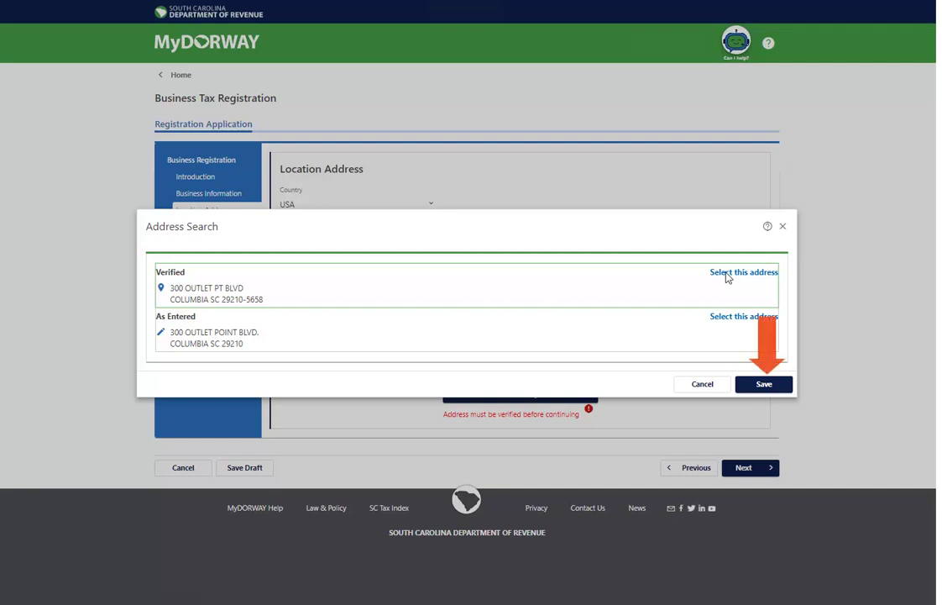
{"action": "left_click", "coordinate": [765, 385]}
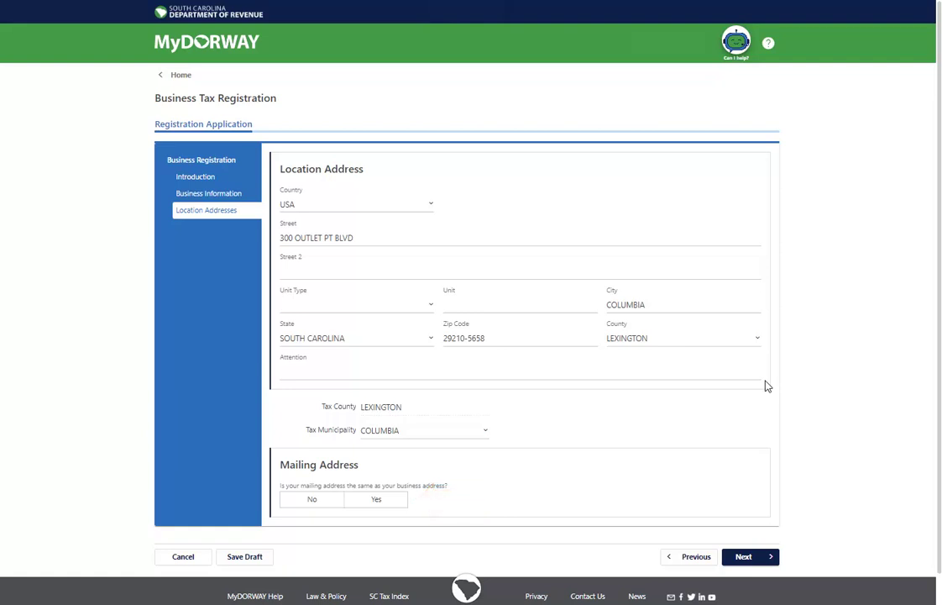
{"action": "left_click", "coordinate": [378, 500]}
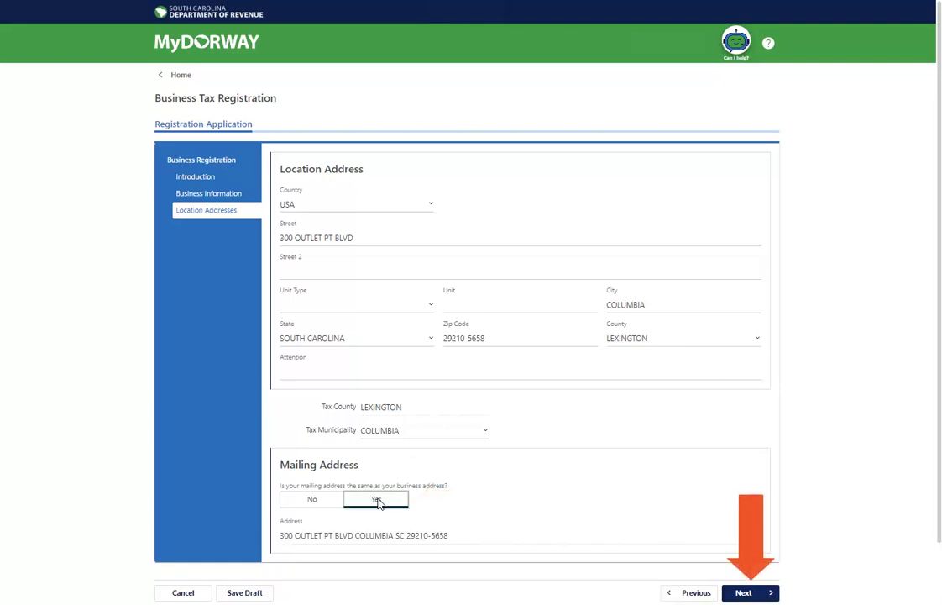
{"action": "left_click", "coordinate": [743, 591]}
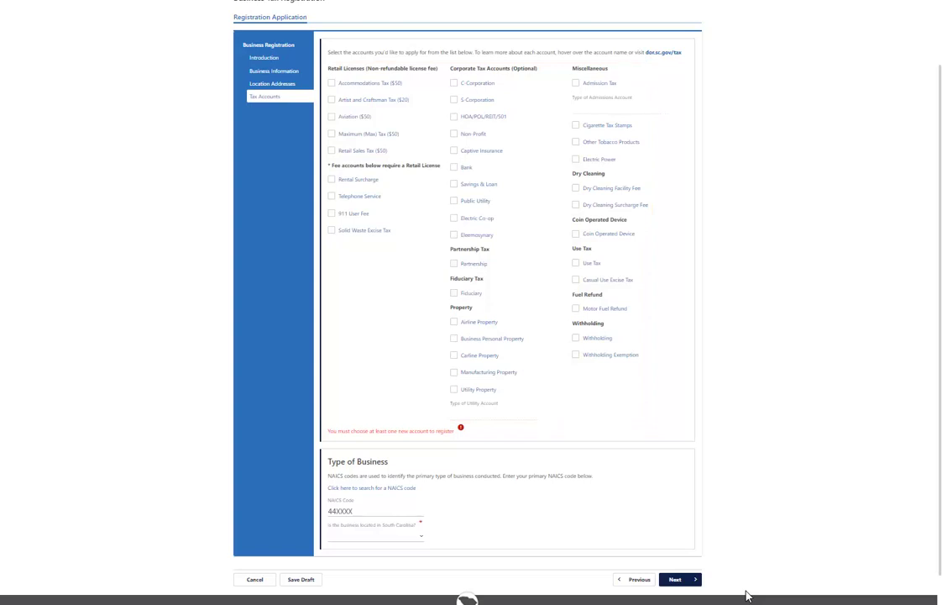
Apply for Withholding, Business Personal Property and Retail Sales Tax accounts, and mark the business as located in South Carolina.
{"action": "left_click", "coordinate": [576, 338]}
{"action": "left_click", "coordinate": [453, 339]}
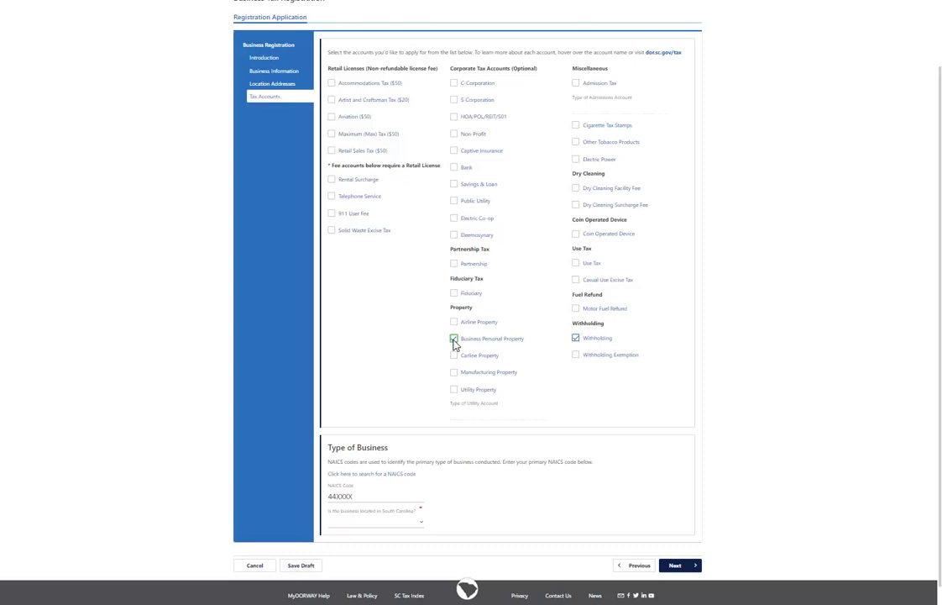
{"action": "left_click", "coordinate": [332, 151]}
{"action": "left_click", "coordinate": [340, 522]}
{"action": "left_click", "coordinate": [341, 527]}
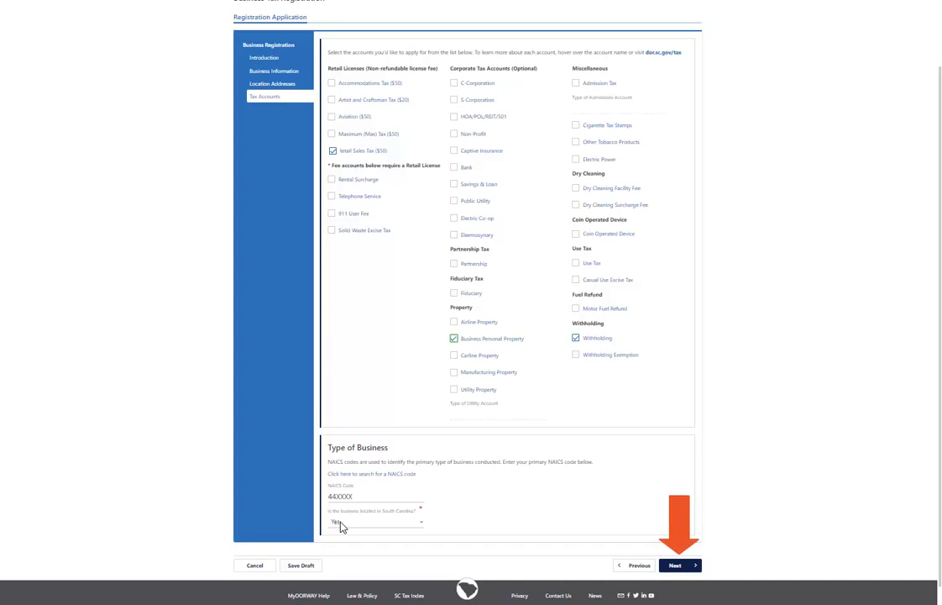
{"action": "left_click", "coordinate": [675, 565]}
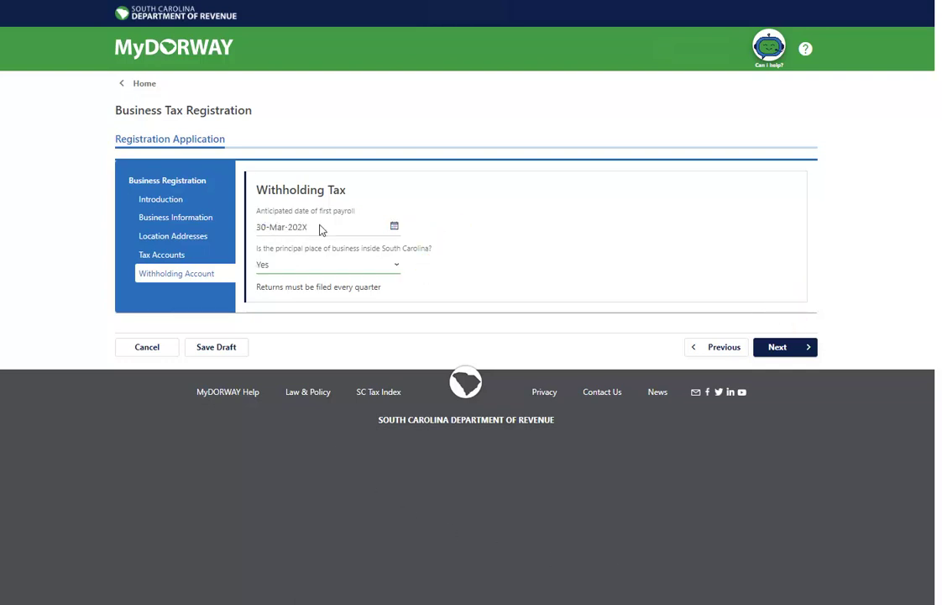
Complete the account details: first payroll and retail sales 30-Mar-202X, principal place in South Carolina, not seasonal, and property start date with December year end.
{"action": "left_click", "coordinate": [776, 348]}
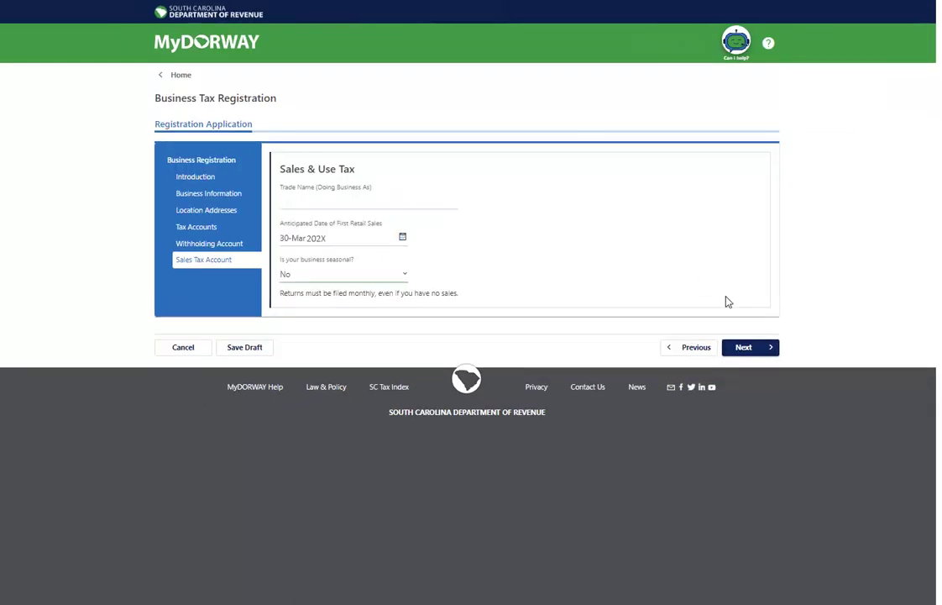
{"action": "left_click", "coordinate": [761, 347]}
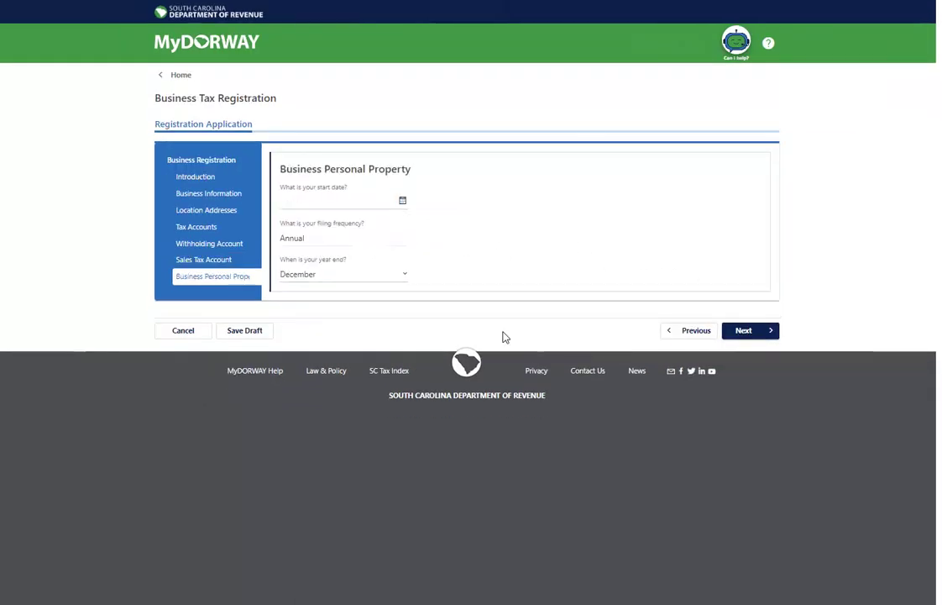
{"action": "left_click", "coordinate": [744, 330]}
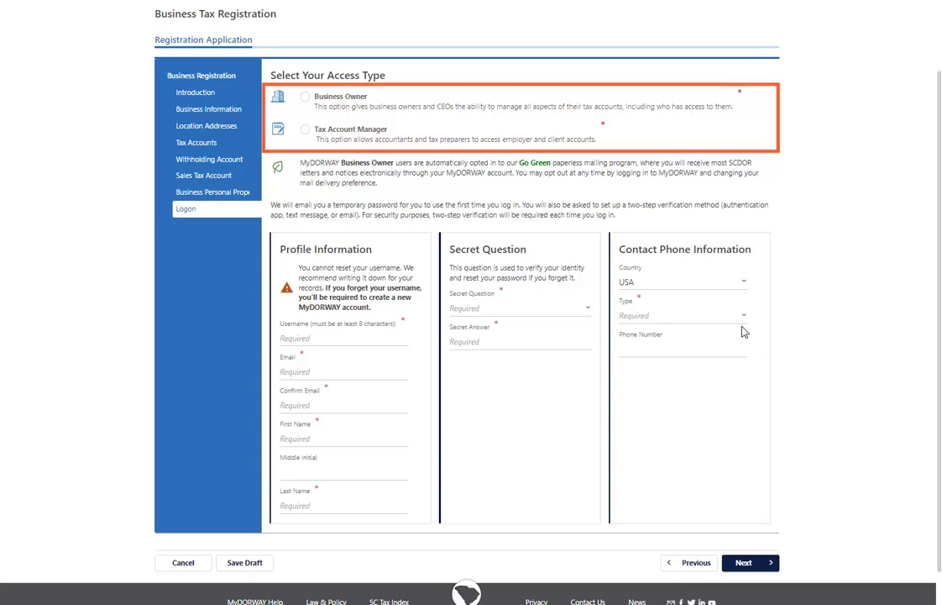
Set up the Business Owner logon with username, email, name, secret question "What model was your first car?", secret answer and Business Cell phone number.
{"action": "left_click", "coordinate": [305, 97]}
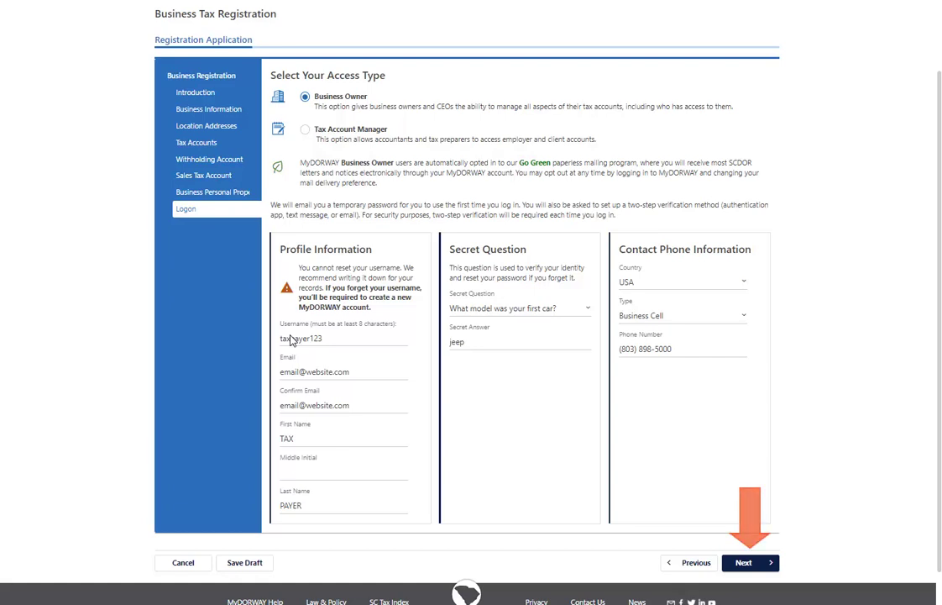
{"action": "left_click", "coordinate": [753, 569]}
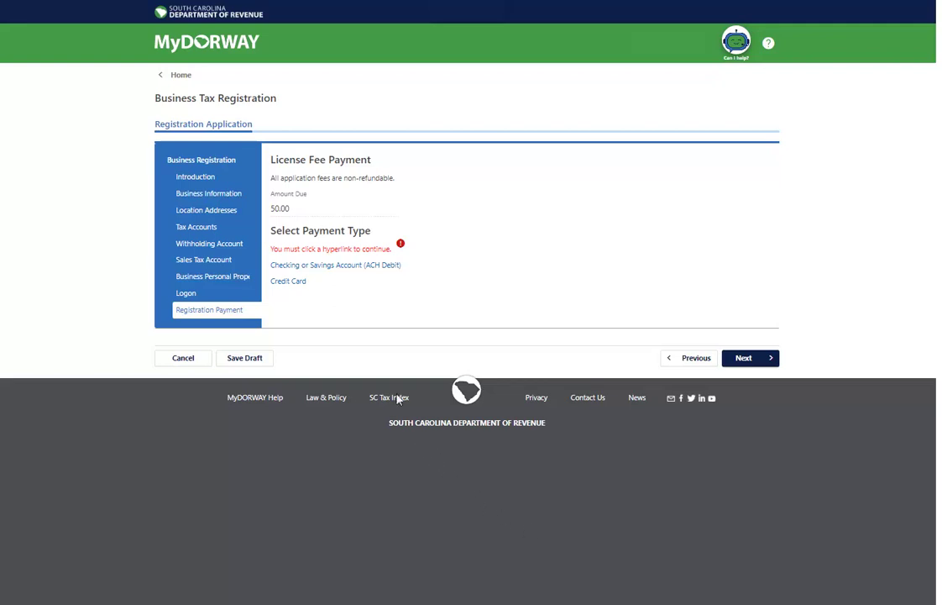
Set the license fee to be paid by ACH debit from a checking account, entering the routing and account numbers and confirming $50.00.
{"action": "left_click", "coordinate": [374, 265]}
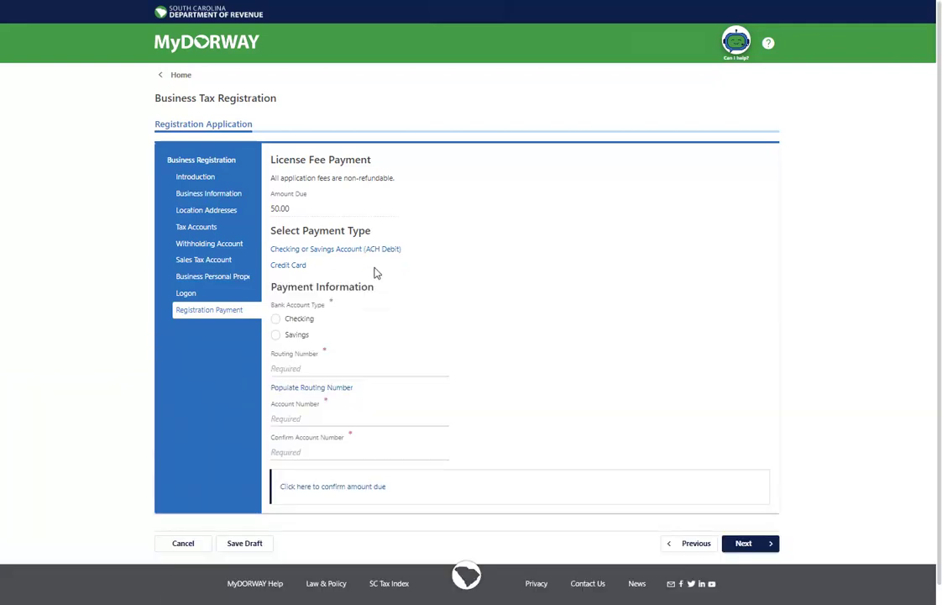
{"action": "left_click", "coordinate": [276, 320]}
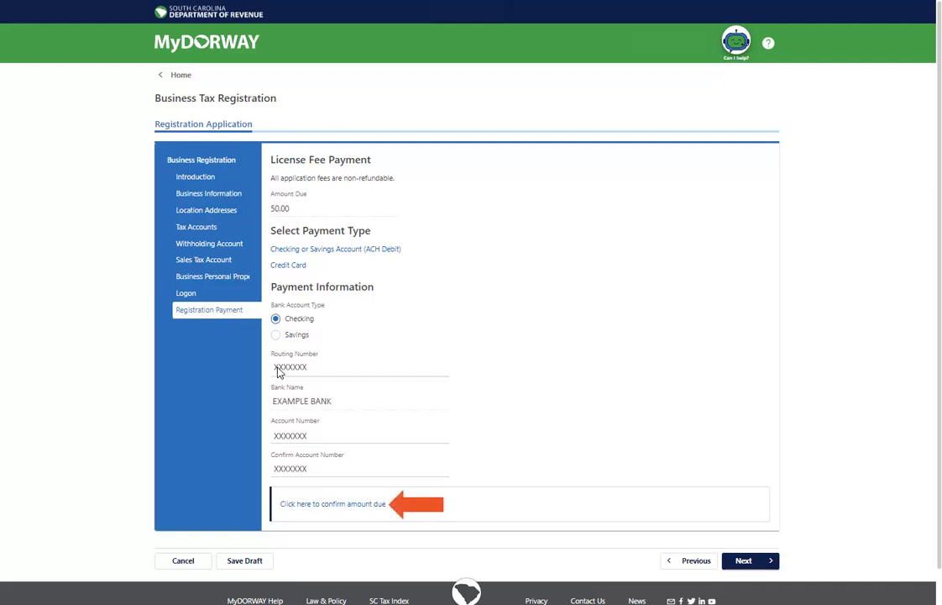
{"action": "left_click", "coordinate": [353, 505]}
{"action": "scroll", "coordinate": [351, 508], "scroll_direction": "down", "scroll_amount": 1}
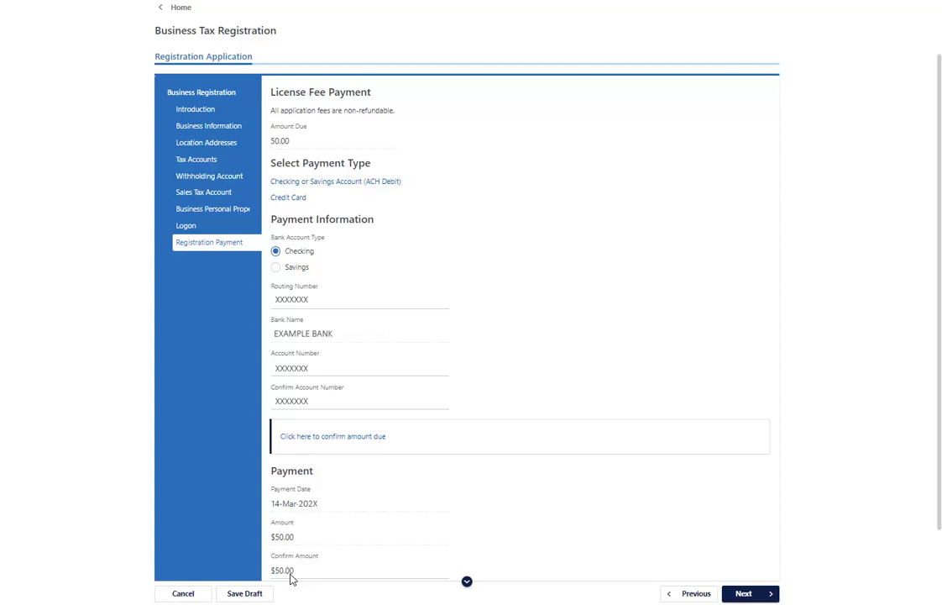
{"action": "left_click", "coordinate": [744, 593]}
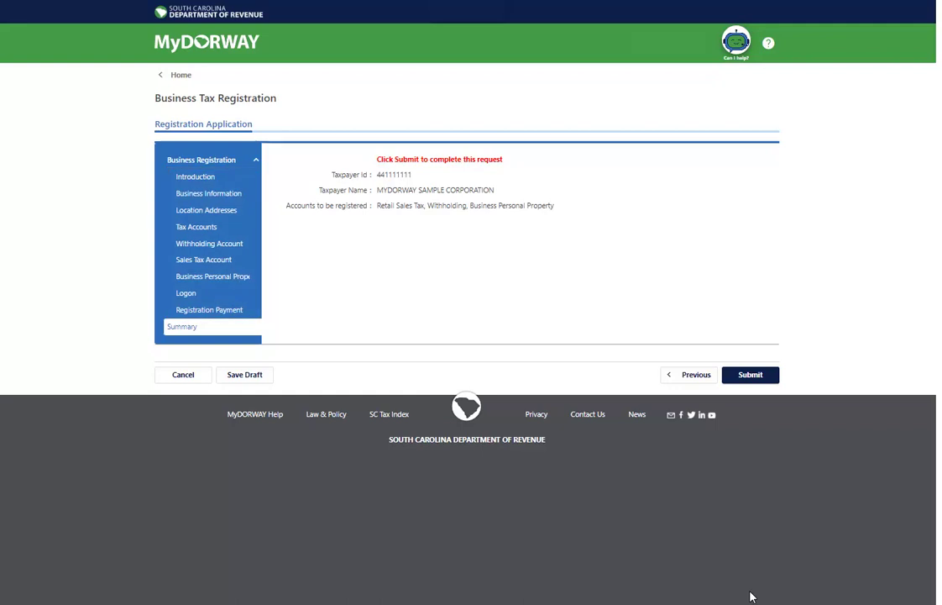
Submit the business tax application, signing it with the confirmed email address.
{"action": "left_click", "coordinate": [753, 375]}
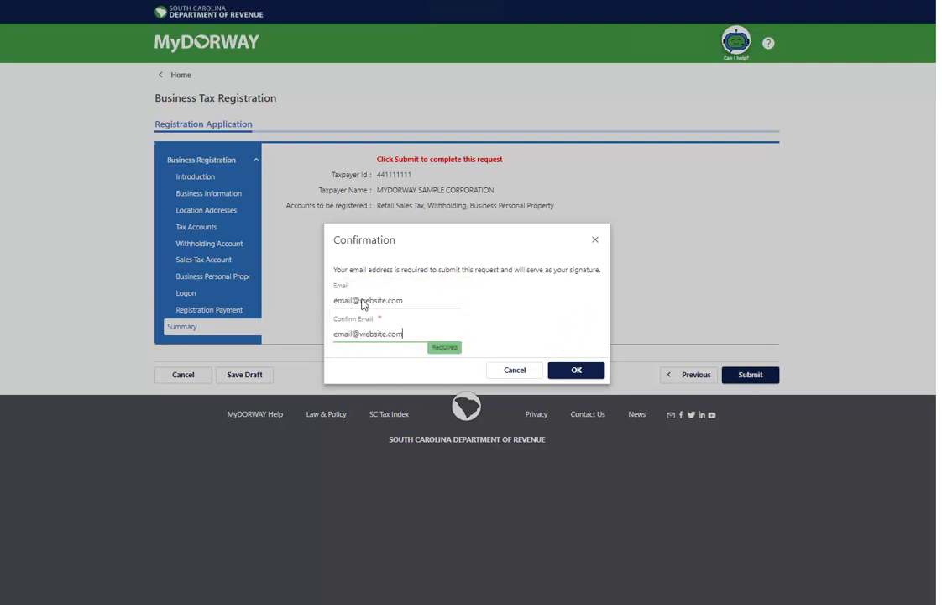
{"action": "left_click", "coordinate": [576, 371]}
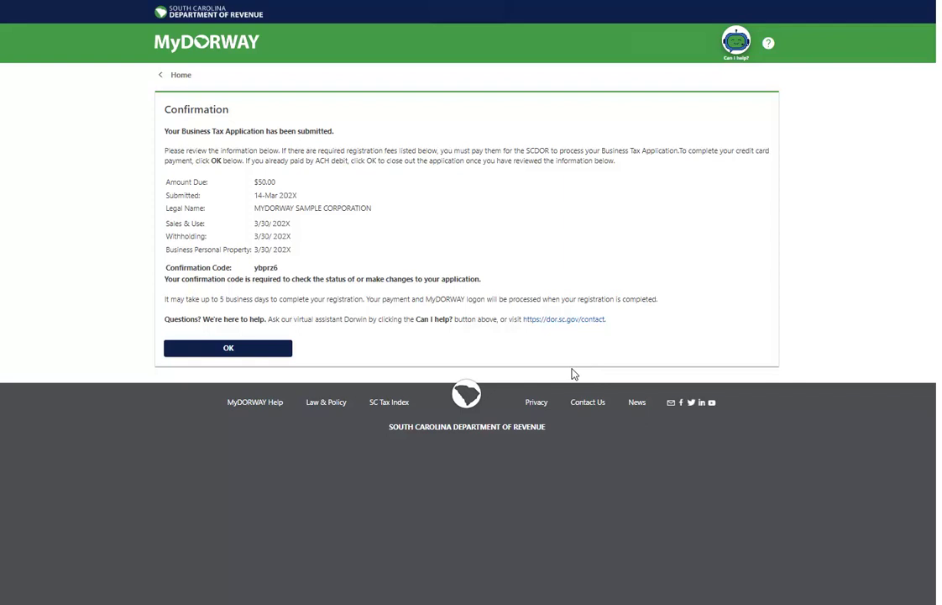